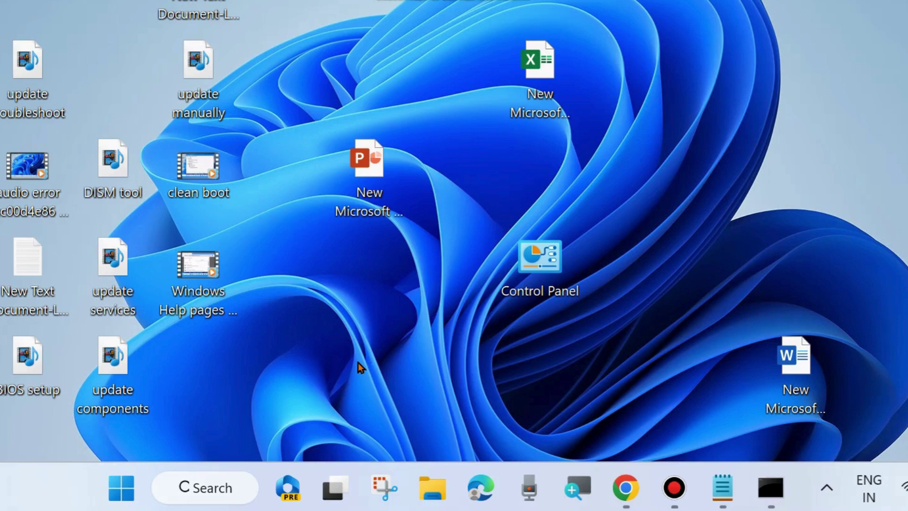
# Search for cmd and run Command Prompt as administrator, nudging its window slightly
pyautogui.click(220, 488)
pyautogui.write('cmd')
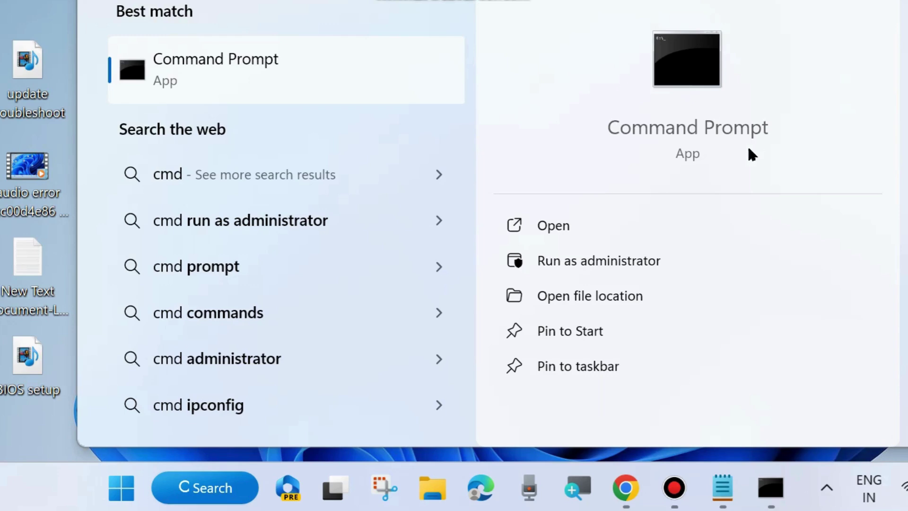
pyautogui.click(589, 262)
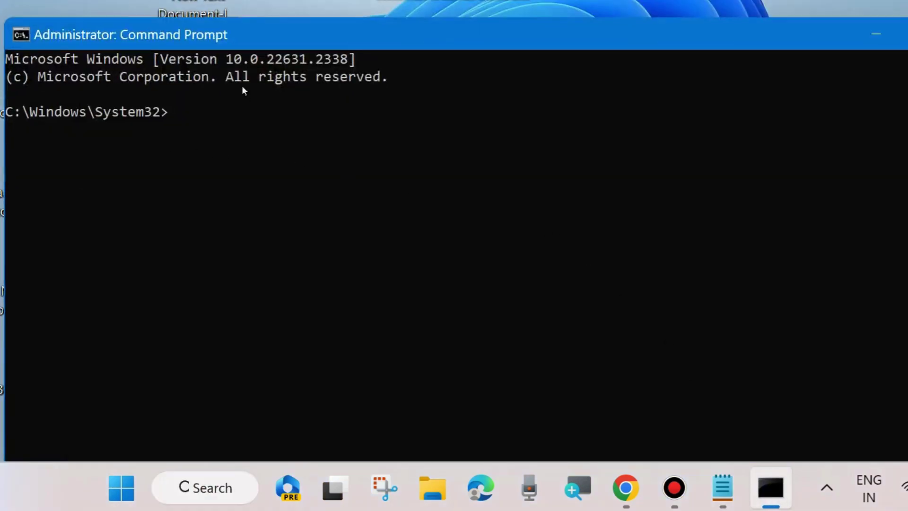
pyautogui.moveTo(303, 36); pyautogui.dragTo(315, 42)
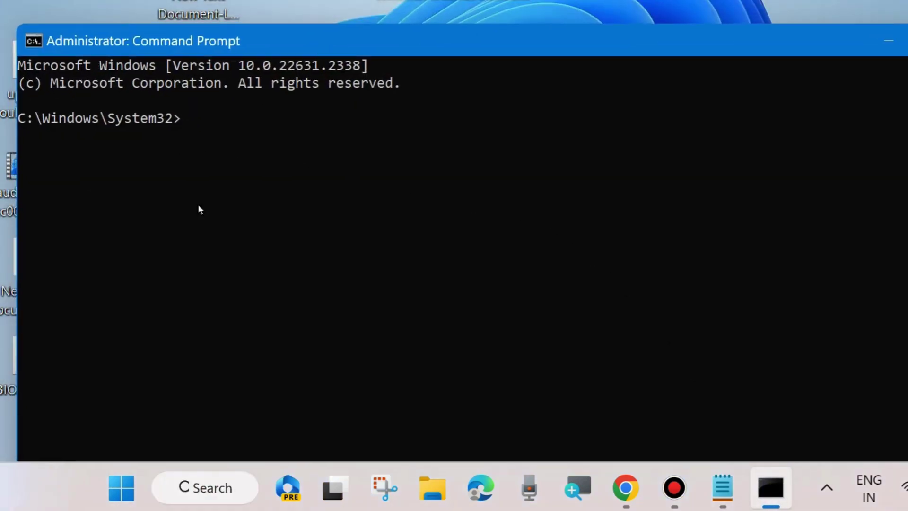
# Place the Notepad with the DISM scanhealth, checkhealth and restorehealth commands beside Command Prompt and select all three lines
pyautogui.click(723, 487)
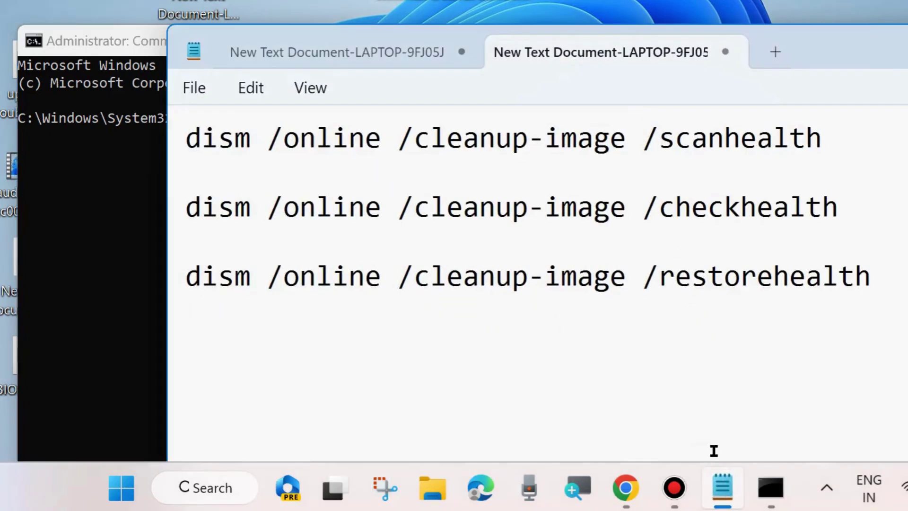
pyautogui.moveTo(798, 57); pyautogui.dragTo(808, 170)
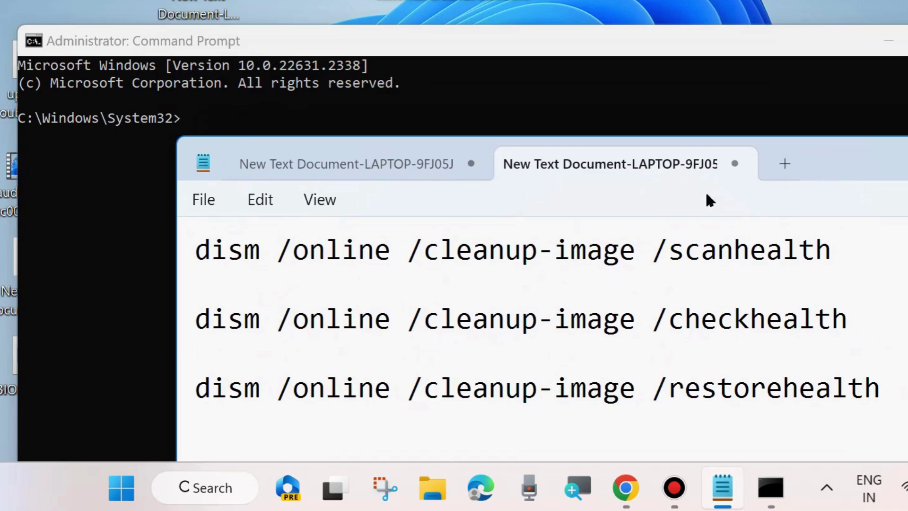
pyautogui.click(183, 250)
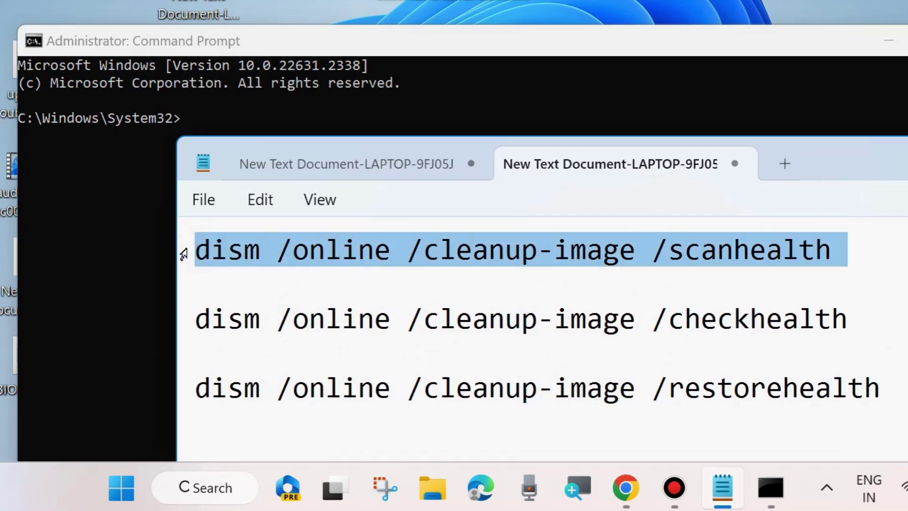
pyautogui.click(181, 317)
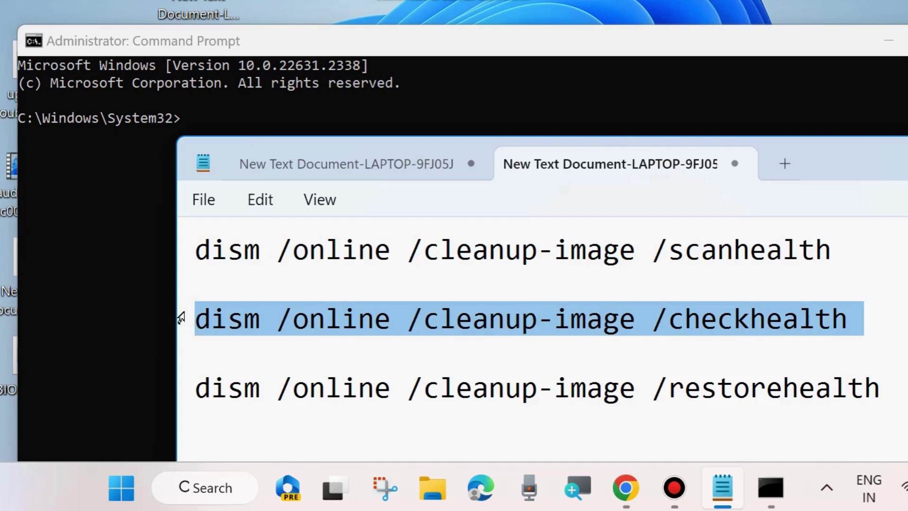
pyautogui.click(187, 393)
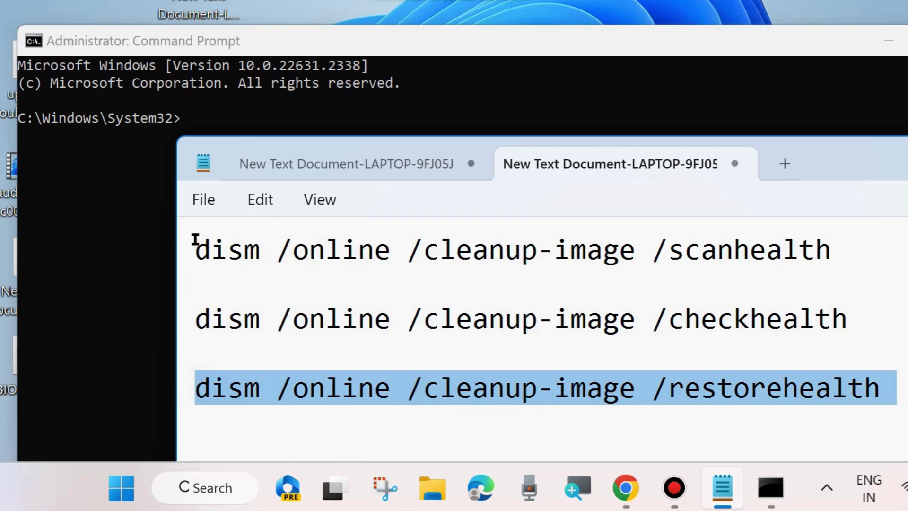
pyautogui.moveTo(189, 246); pyautogui.dragTo(195, 385)
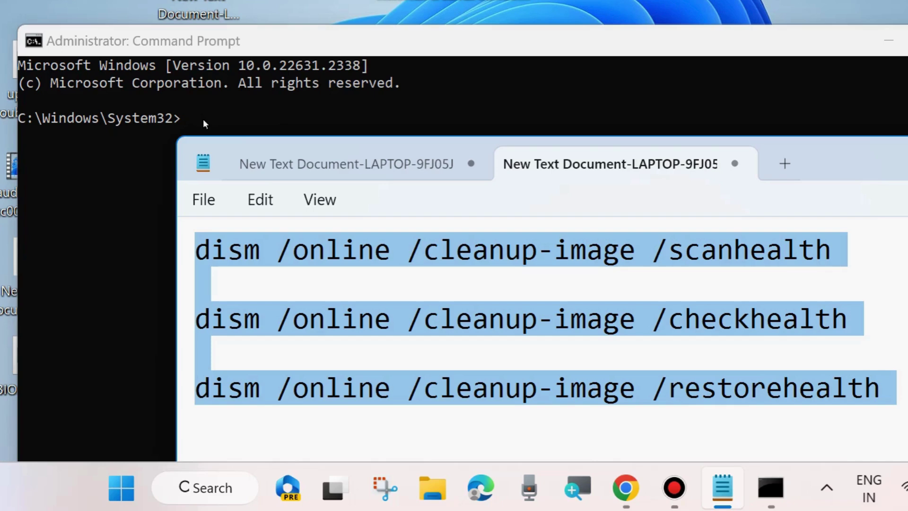
# Enter sfc /scannow at the administrator Command Prompt
pyautogui.click(190, 116)
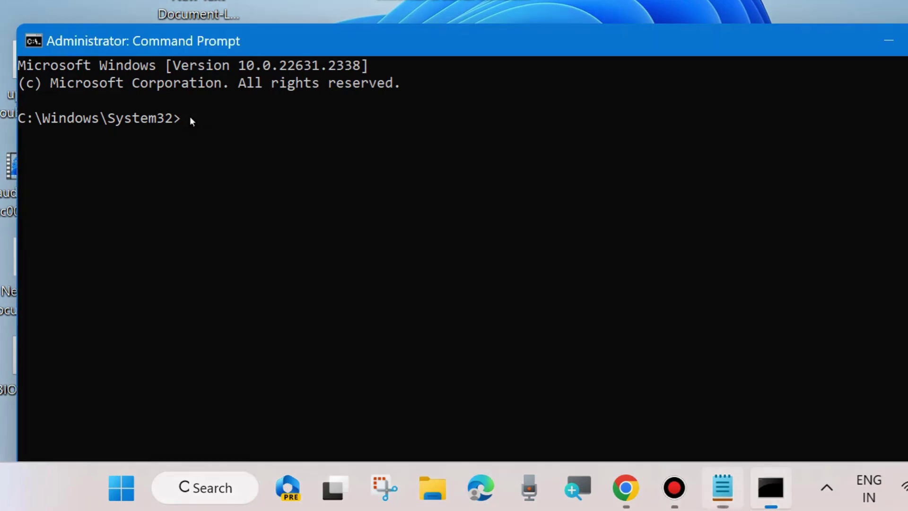
pyautogui.click(186, 133)
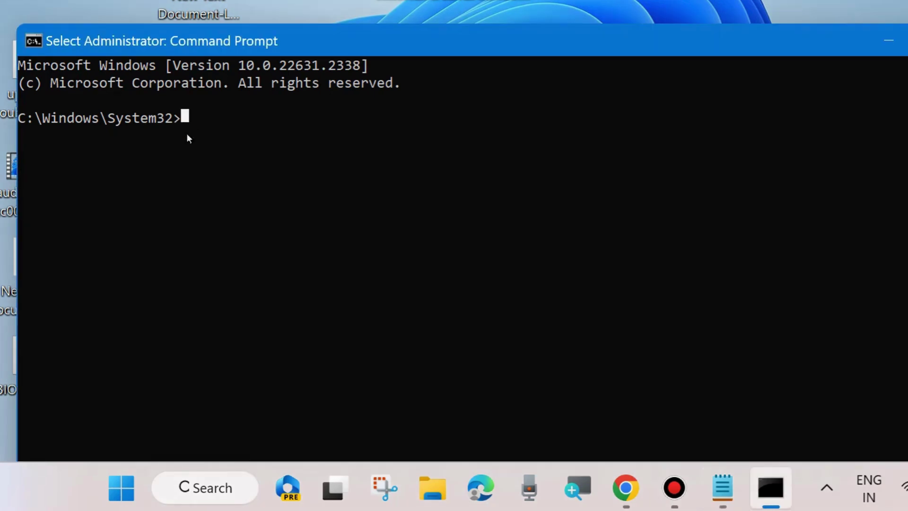
pyautogui.write('sfc')
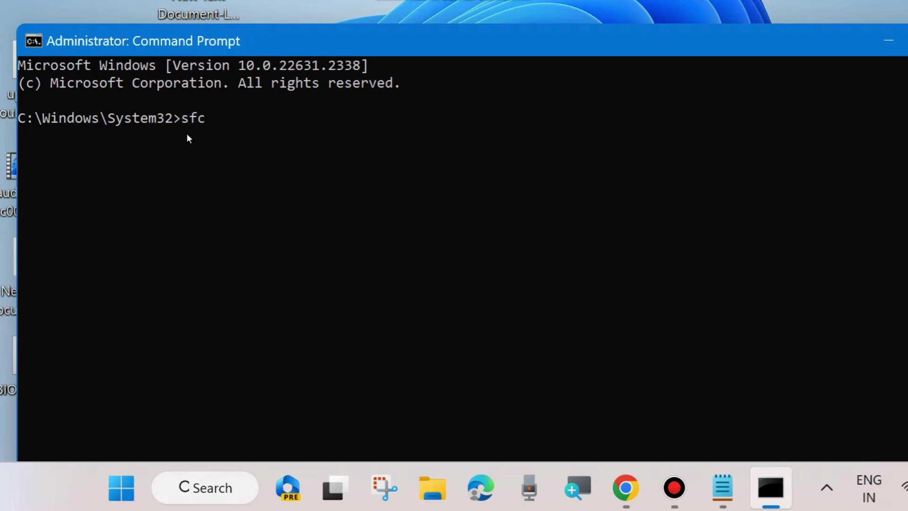
pyautogui.write(' /scannow')
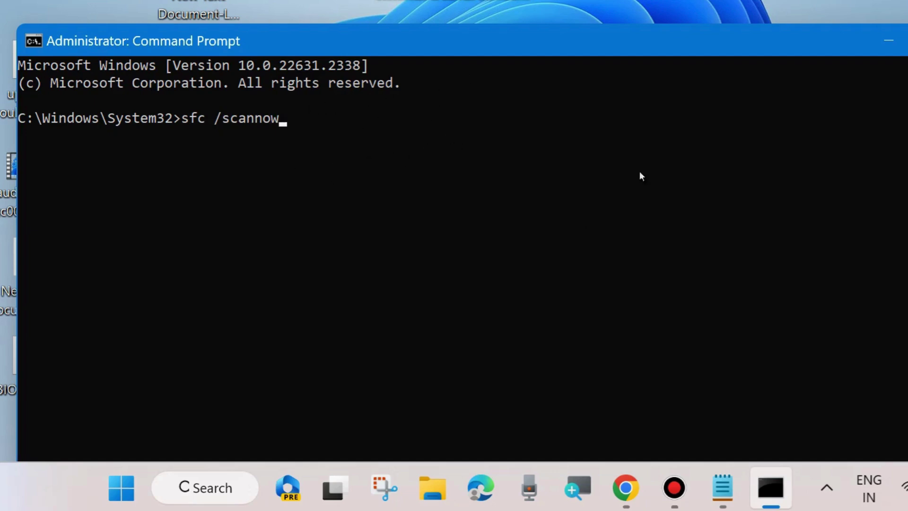
# Minimize Command Prompt, show the desktop with Win+D, and bring up the Start button's shortcut menu
pyautogui.click(888, 41)
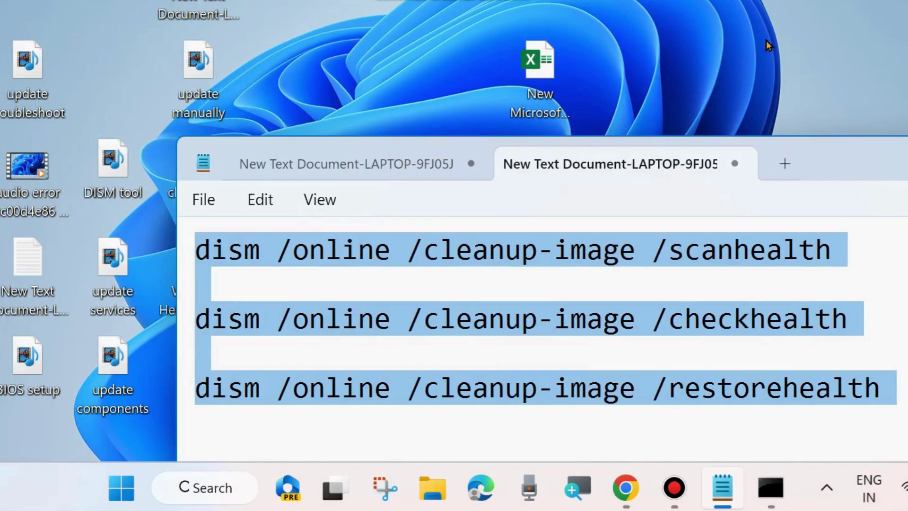
pyautogui.press('super+d')
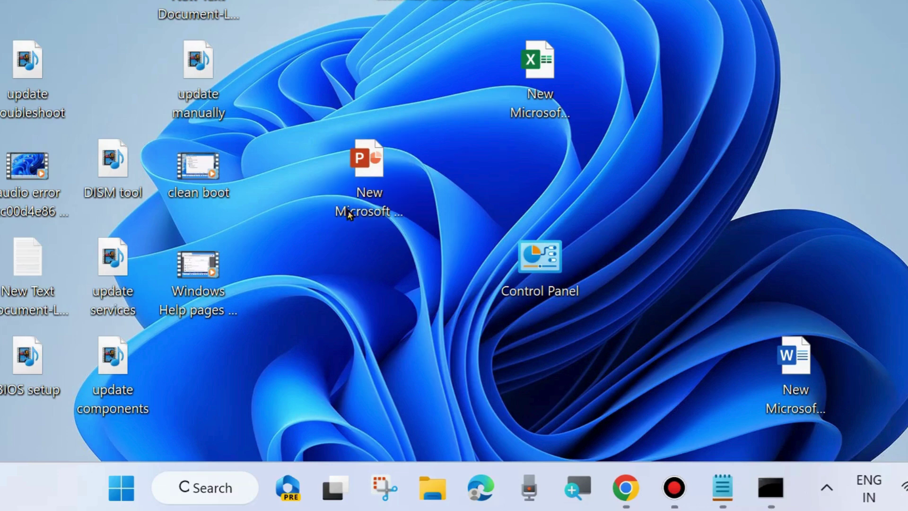
pyautogui.rightClick(129, 491)
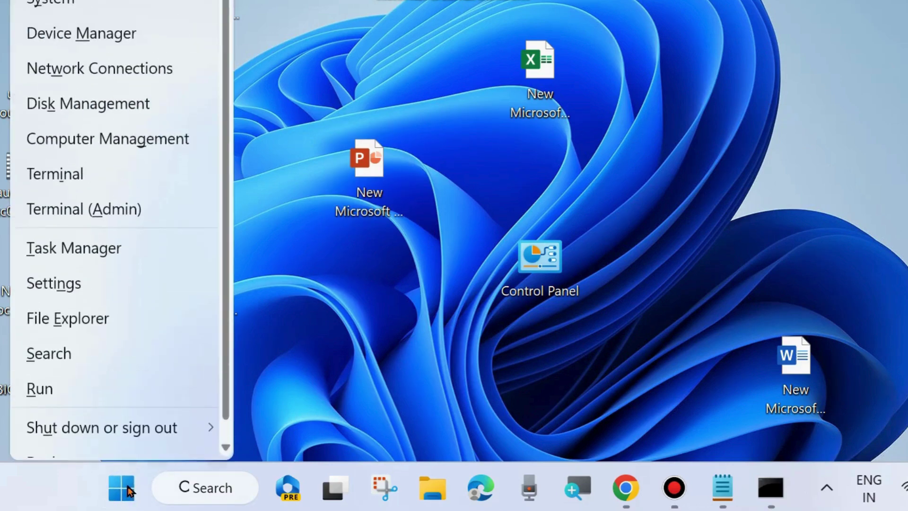
# Open Settings to the Windows Update page, confirm it's up to date, then minimize Settings
pyautogui.click(65, 290)
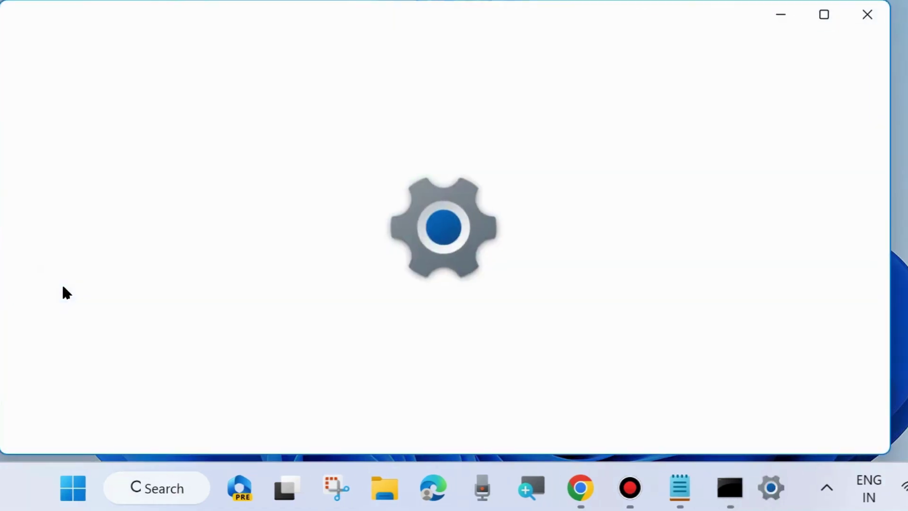
pyautogui.scroll(-5, 150, 297)
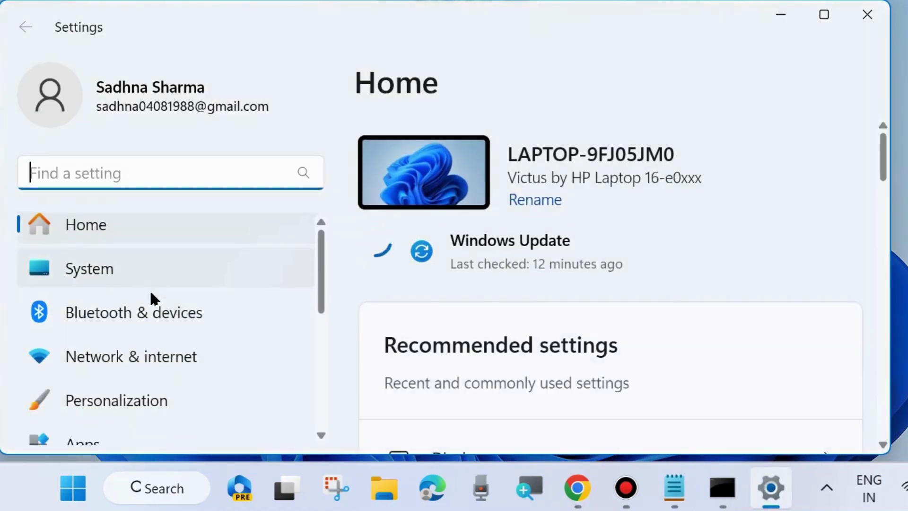
pyautogui.scroll(-1, 152, 301)
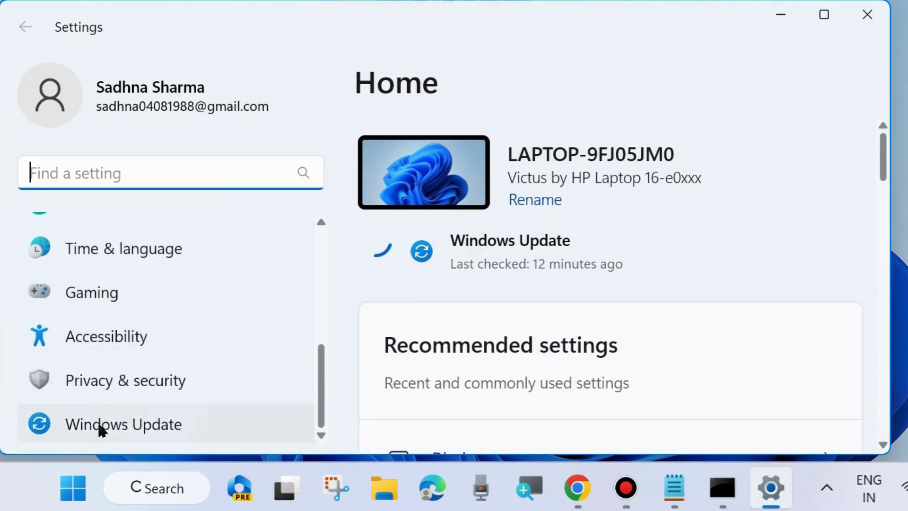
pyautogui.click(99, 425)
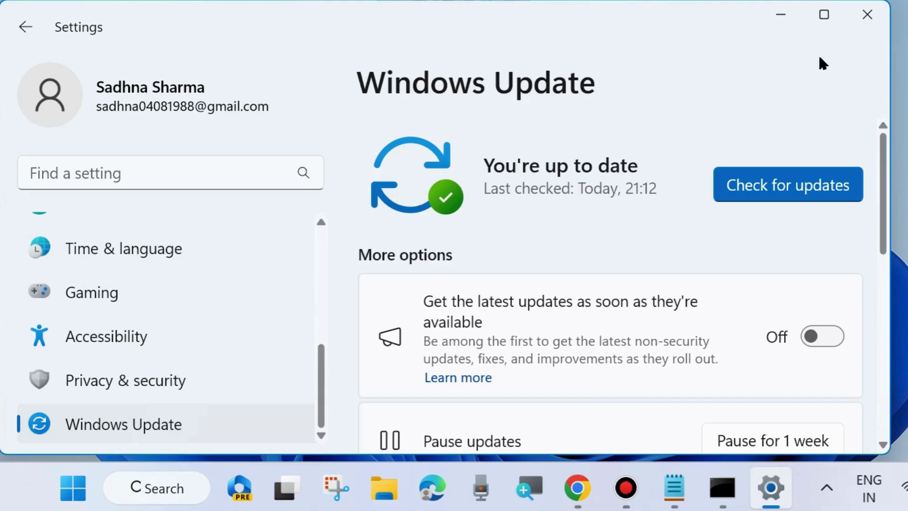
pyautogui.click(783, 15)
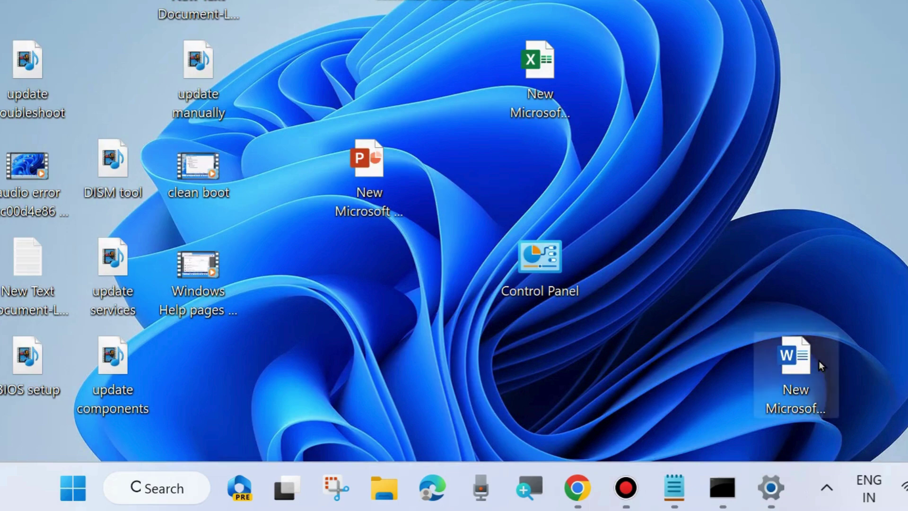
# Close the old Settings window, relaunch Settings from the Start menu, and open Windows Update
pyautogui.click(771, 488)
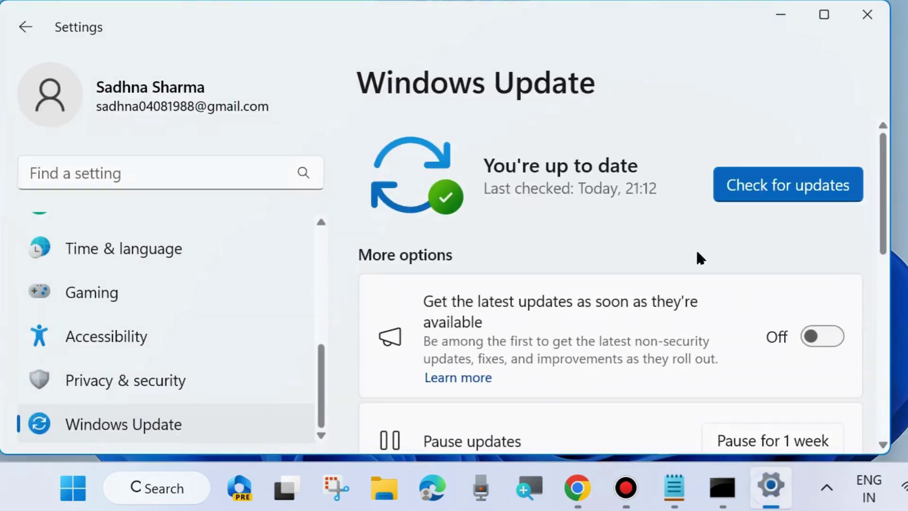
pyautogui.click(858, 19)
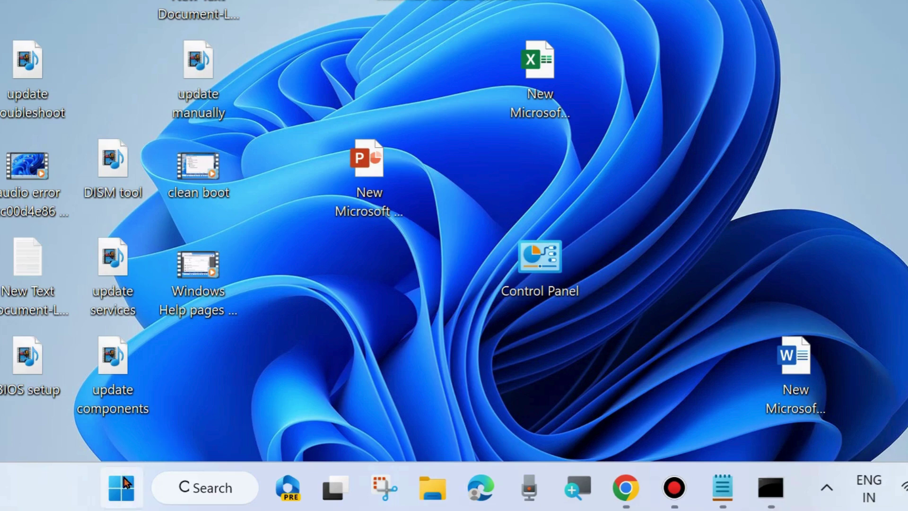
pyautogui.rightClick(121, 490)
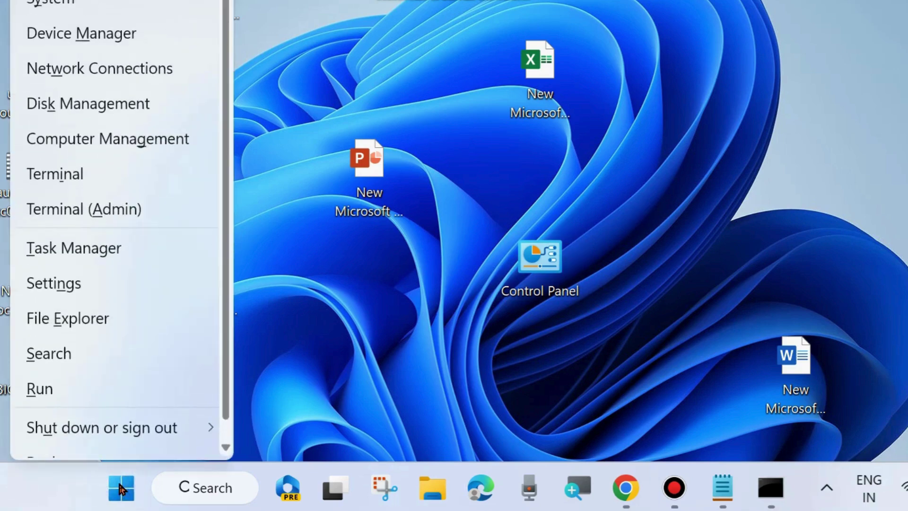
pyautogui.click(81, 281)
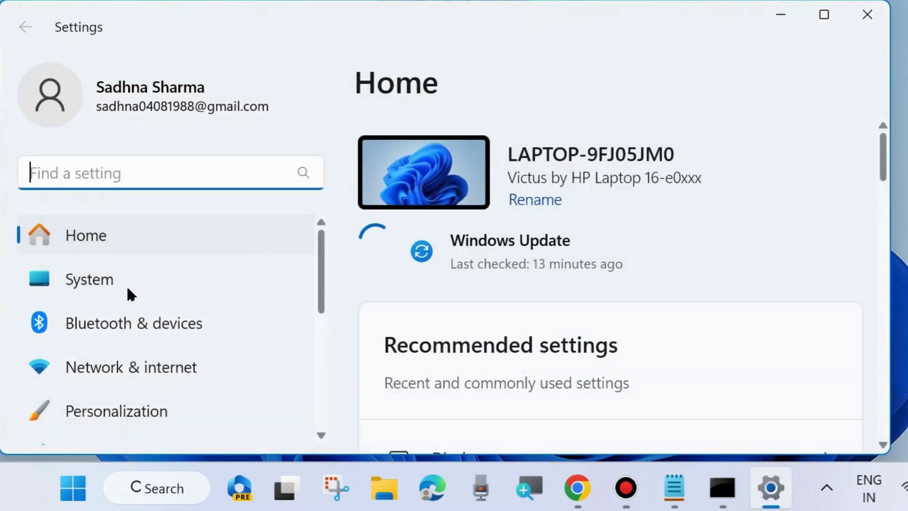
pyautogui.scroll(-5, 143, 306)
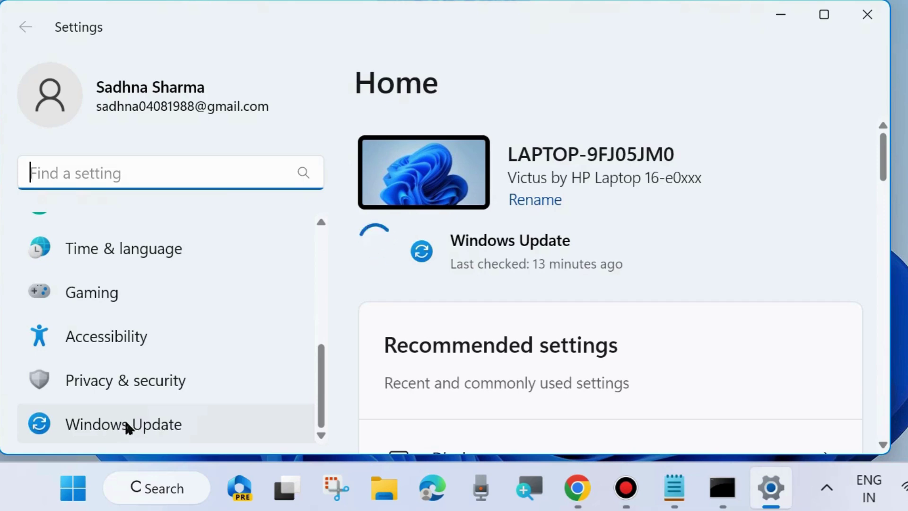
pyautogui.click(126, 423)
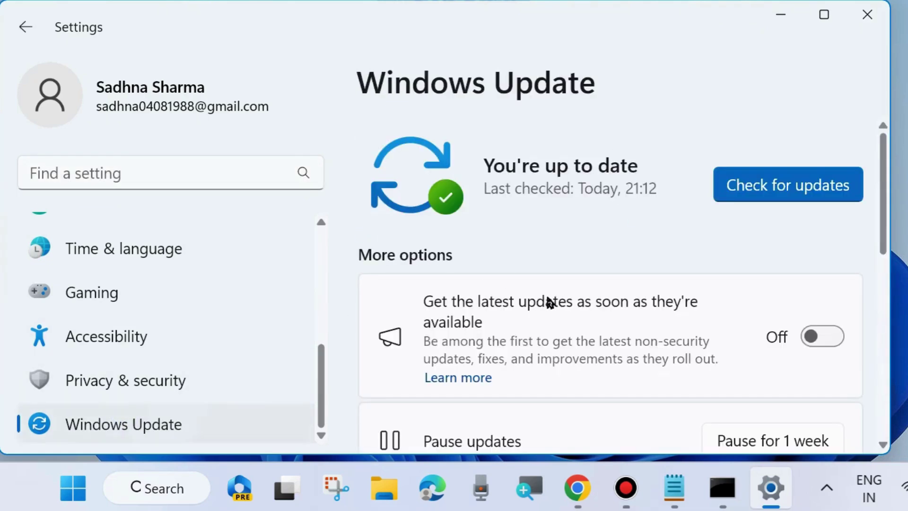
pyautogui.scroll(-5, 568, 284)
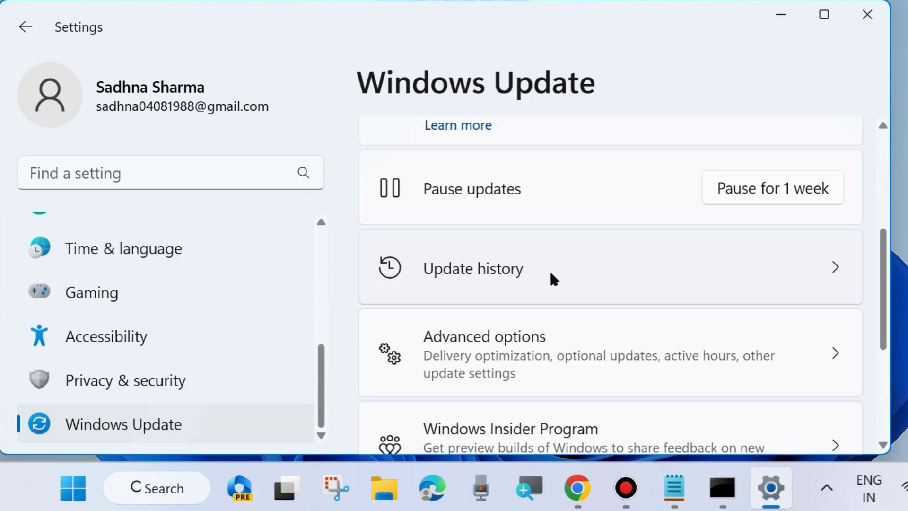
# Open Update history and scroll through the Feature, Quality, Driver, Definition and Other updates
pyautogui.click(554, 279)
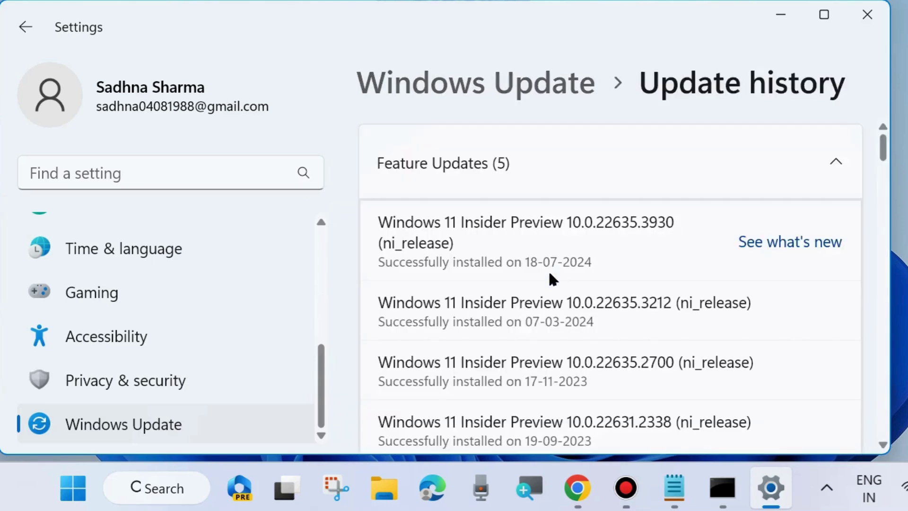
pyautogui.moveTo(882, 156); pyautogui.dragTo(867, 383)
pyautogui.scroll(-5, 861, 385)
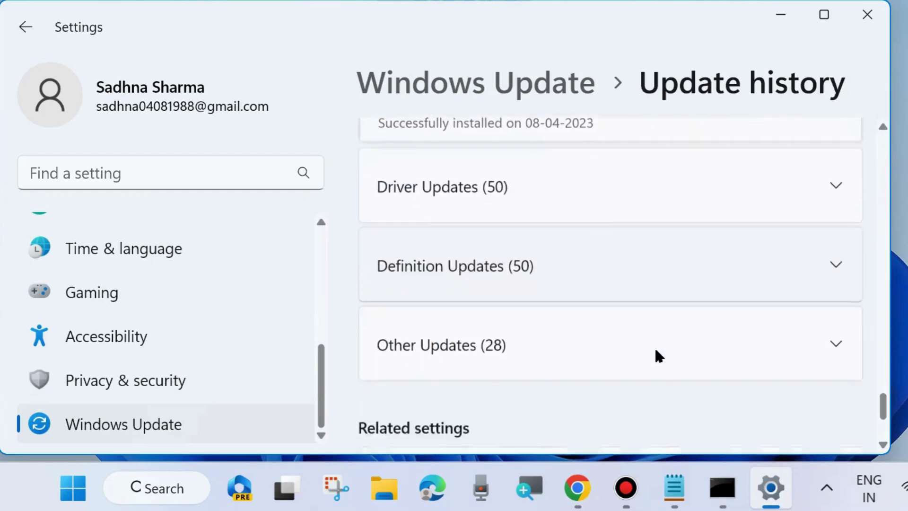
pyautogui.scroll(-5, 657, 353)
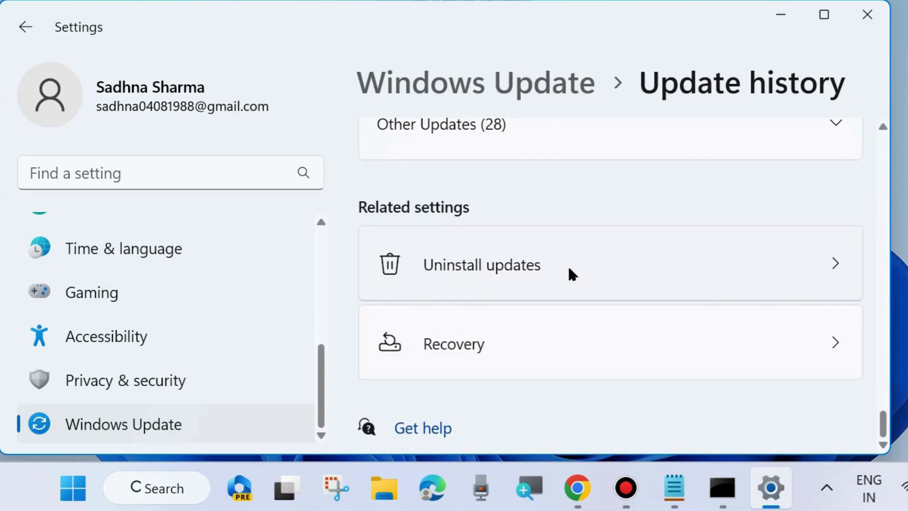
# Open Uninstall updates, review the five listed updates, then close Settings
pyautogui.click(585, 273)
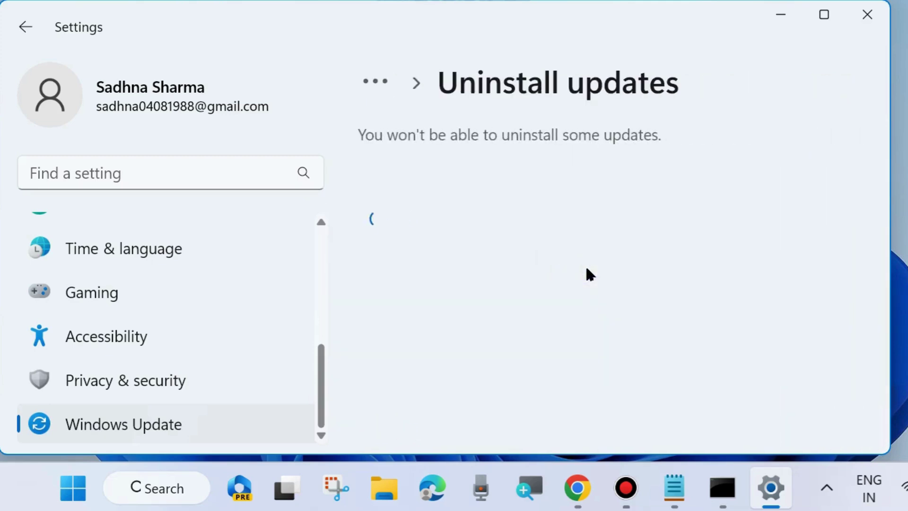
pyautogui.scroll(-1, 585, 273)
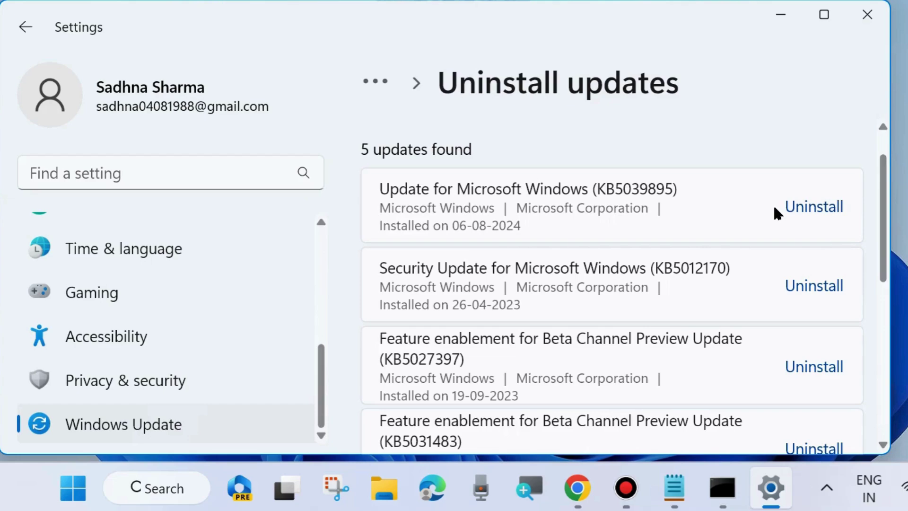
pyautogui.click(865, 18)
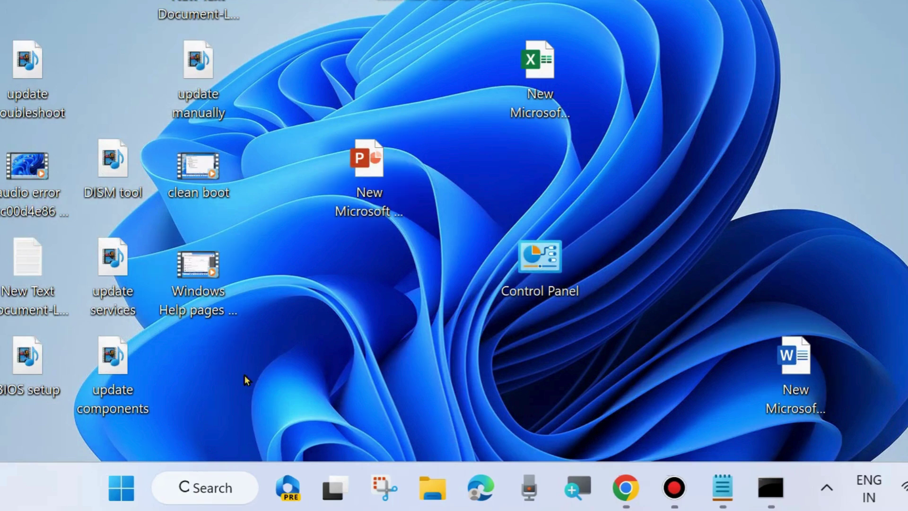
# Open the Run dialog from the Start menu and replace msconfig with rstrui
pyautogui.rightClick(121, 487)
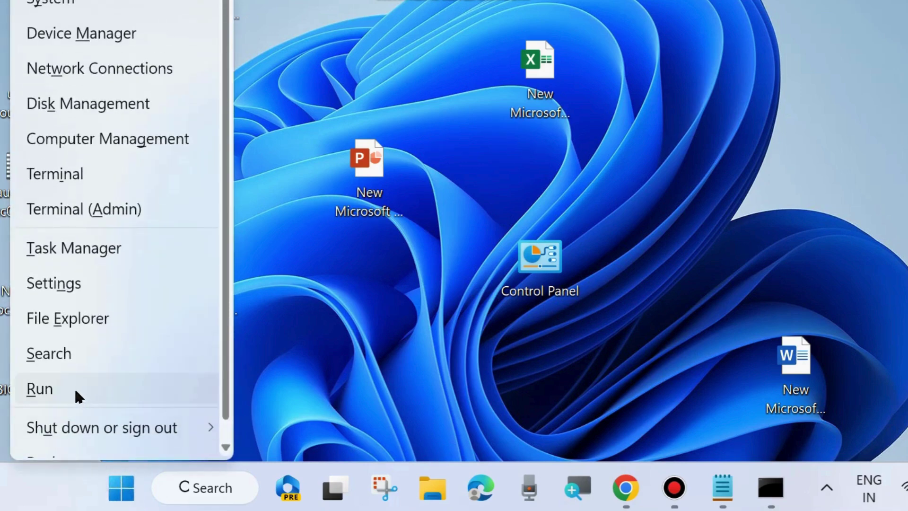
pyautogui.click(76, 391)
pyautogui.press('BackSpace')
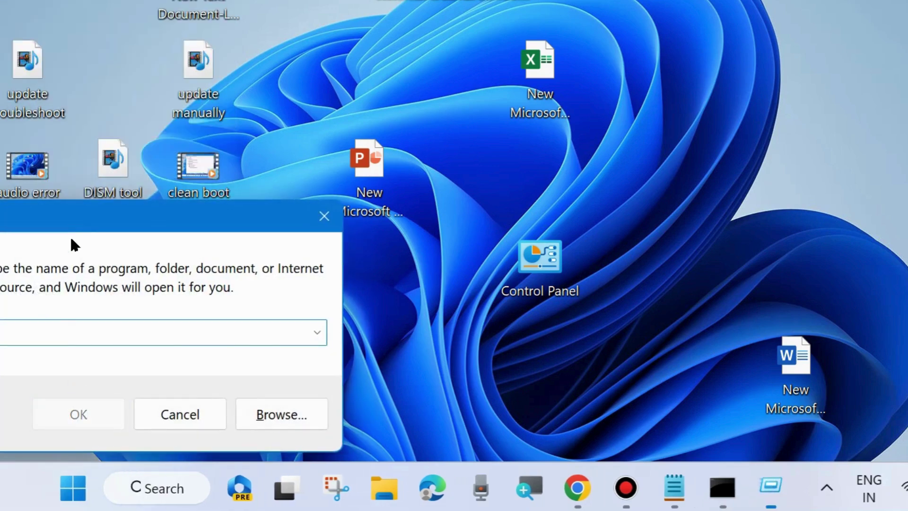
pyautogui.moveTo(69, 213); pyautogui.dragTo(411, 41)
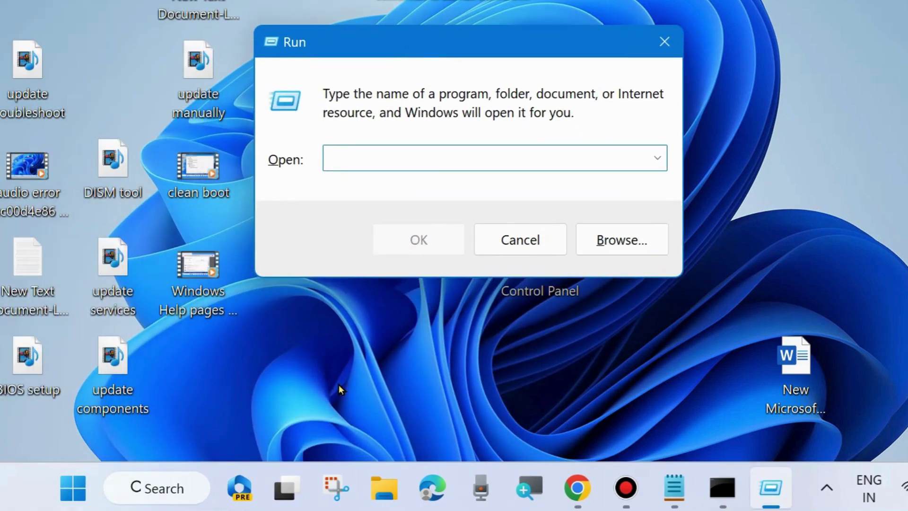
pyautogui.write('rstrui')
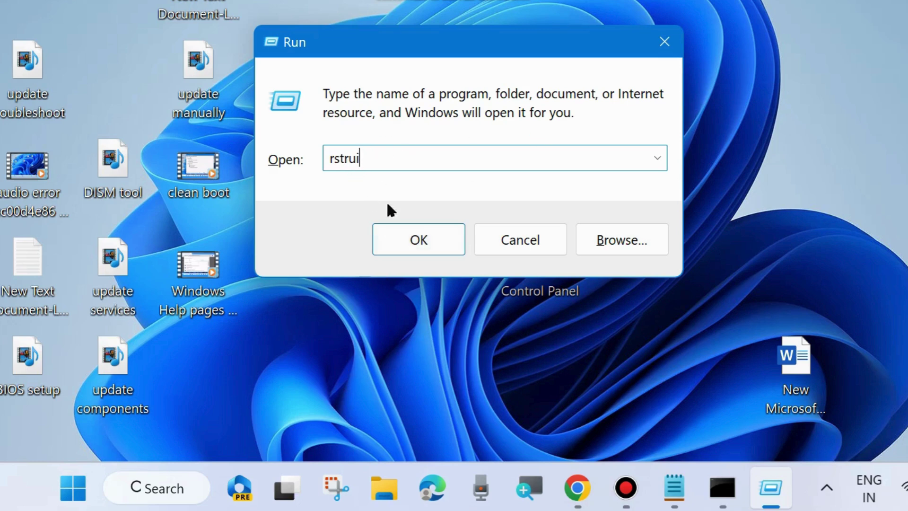
# Launch System Restore and select 'Choose a different restore point'
pyautogui.click(419, 239)
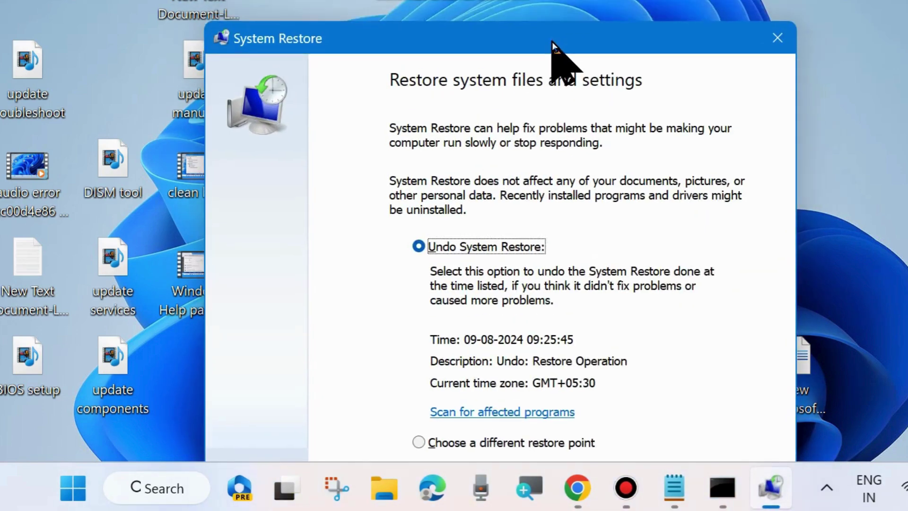
pyautogui.moveTo(552, 41); pyautogui.dragTo(537, 0)
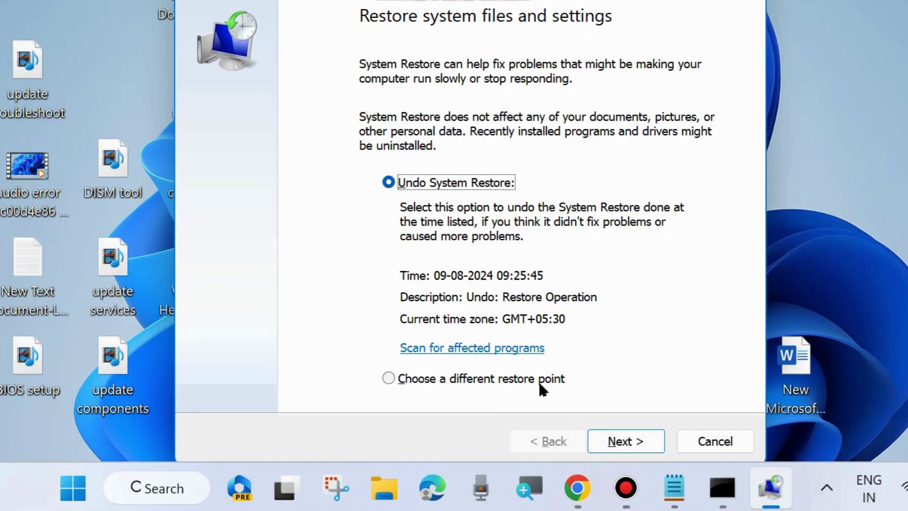
pyautogui.click(387, 378)
# Go to the restore point list, show older points, and pick the 08-08-2024 Windows Modules Installer entry
pyautogui.click(614, 439)
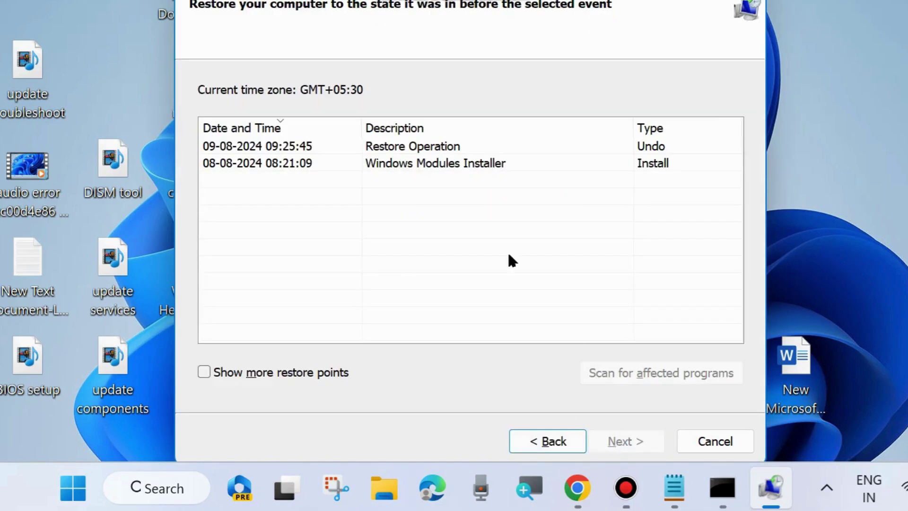
pyautogui.click(416, 167)
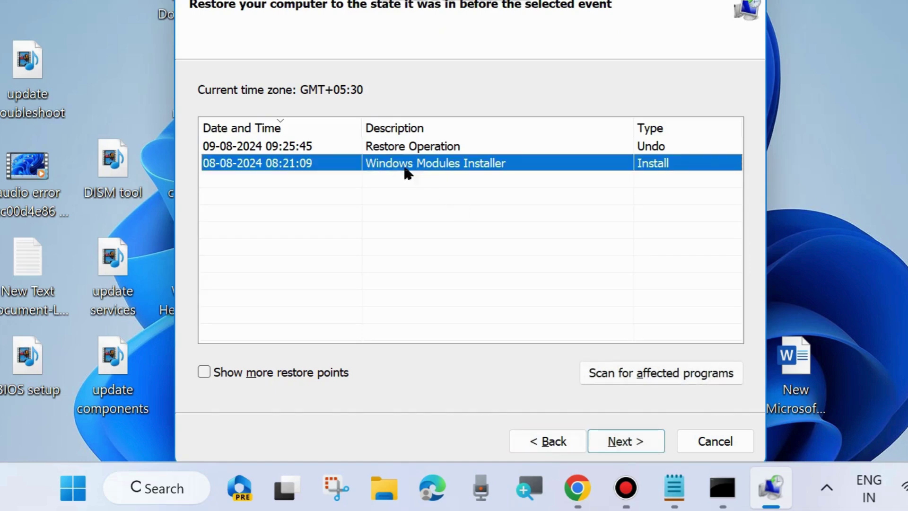
pyautogui.click(205, 372)
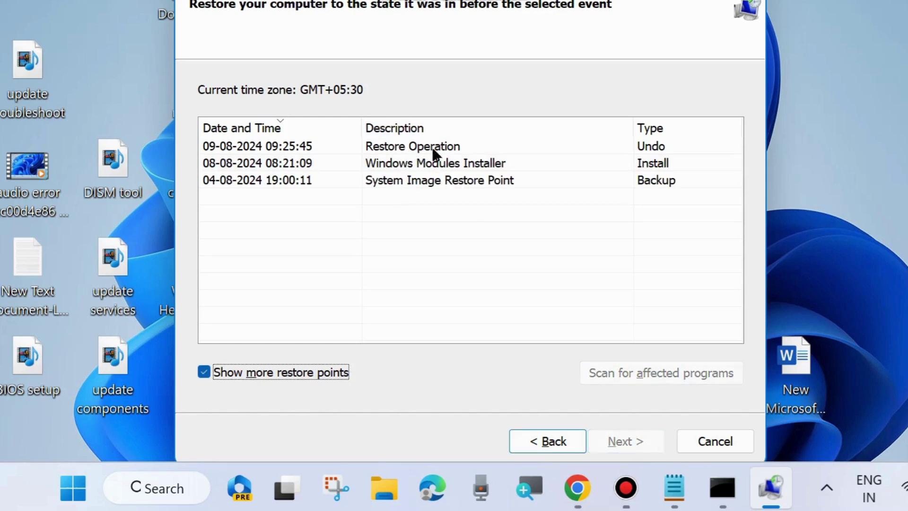
pyautogui.click(406, 163)
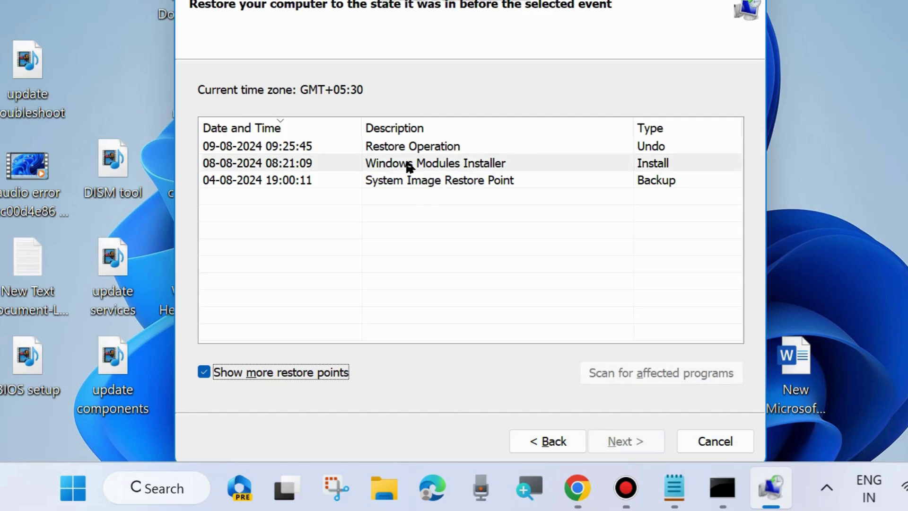
# Check the confirmation page for the 08-08-2024 Windows Modules Installer point on drive C:, then cancel
pyautogui.click(627, 442)
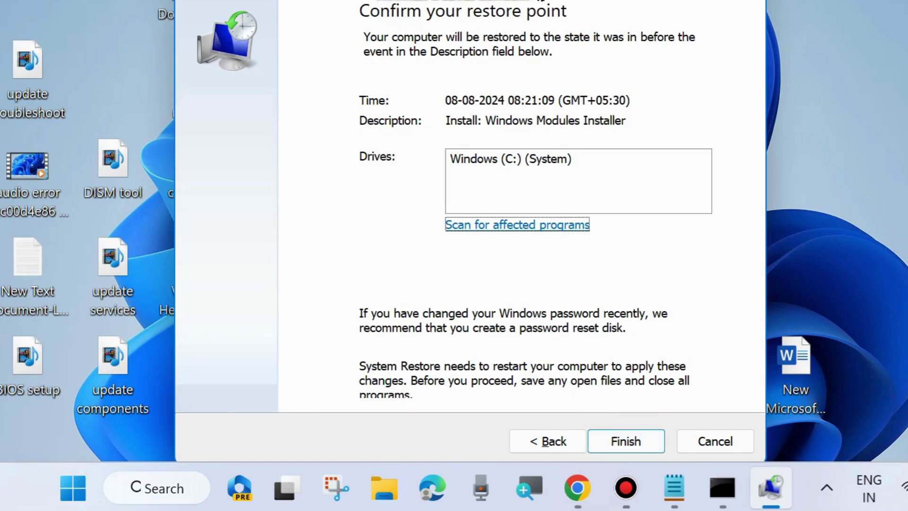
pyautogui.moveTo(542, 2); pyautogui.dragTo(544, 21)
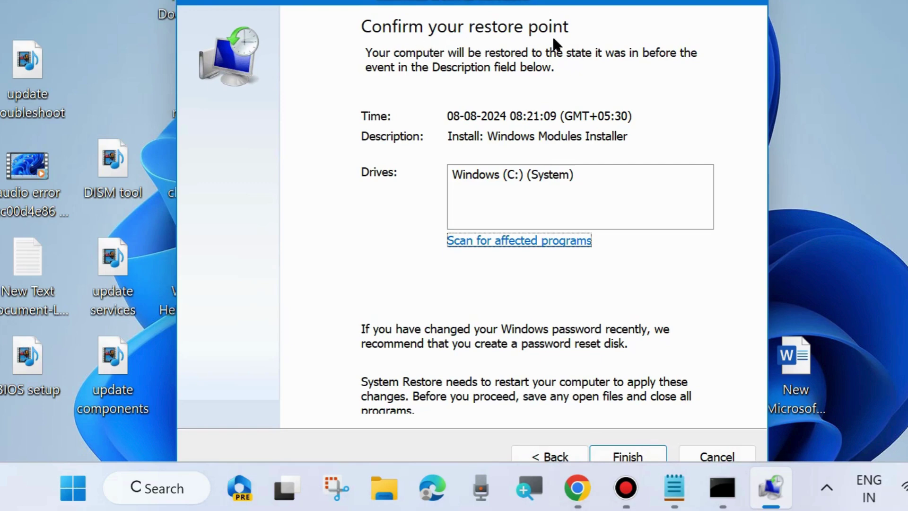
pyautogui.moveTo(552, 2); pyautogui.dragTo(528, 0)
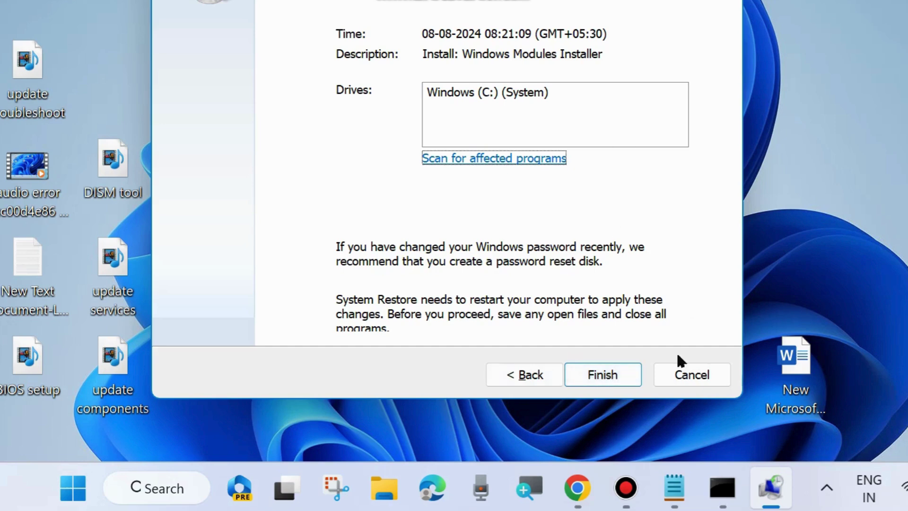
pyautogui.click(681, 367)
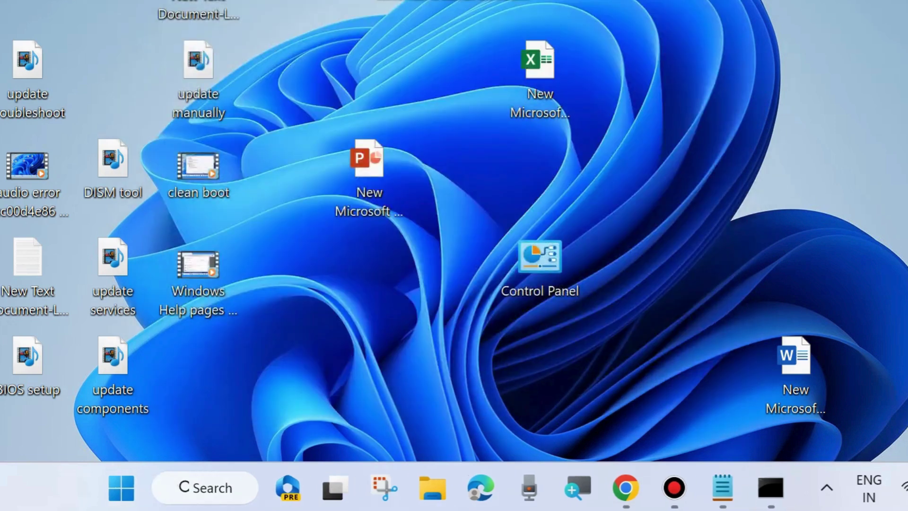